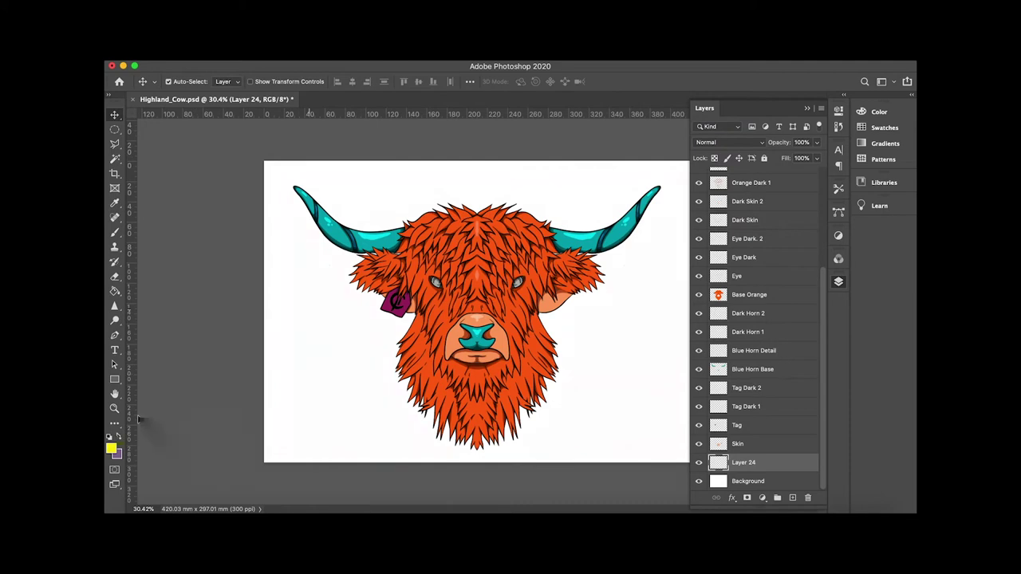
# - Set the foreground to light blue and fill Layer 24 with a vertical gradient from yellow above to light blue below
pyautogui.moveTo(616, 219); pyautogui.dragTo(616, 211)
pyautogui.click(502, 160)
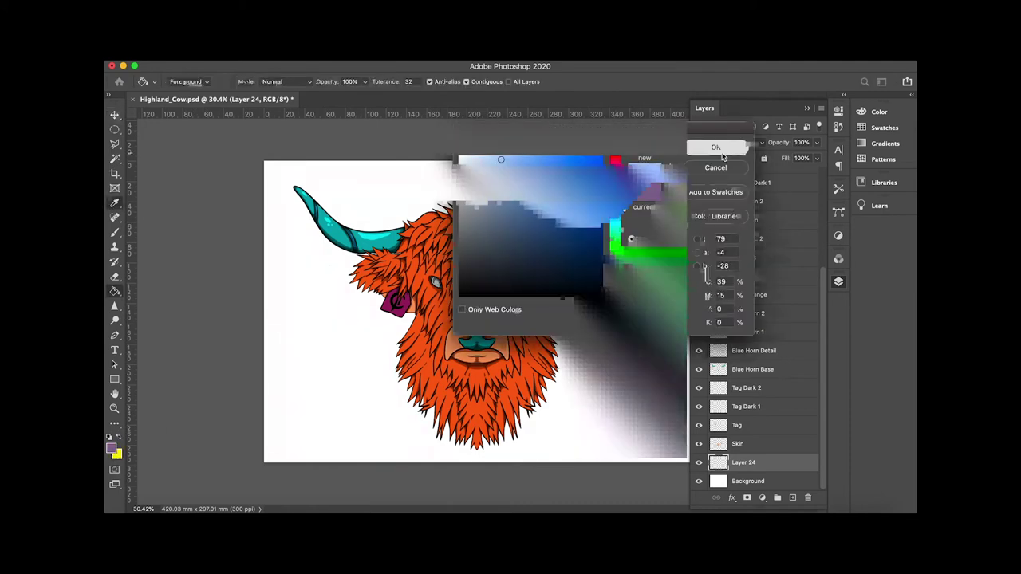
pyautogui.rightClick(114, 291)
pyautogui.click(155, 292)
pyautogui.moveTo(311, 211); pyautogui.dragTo(311, 455)
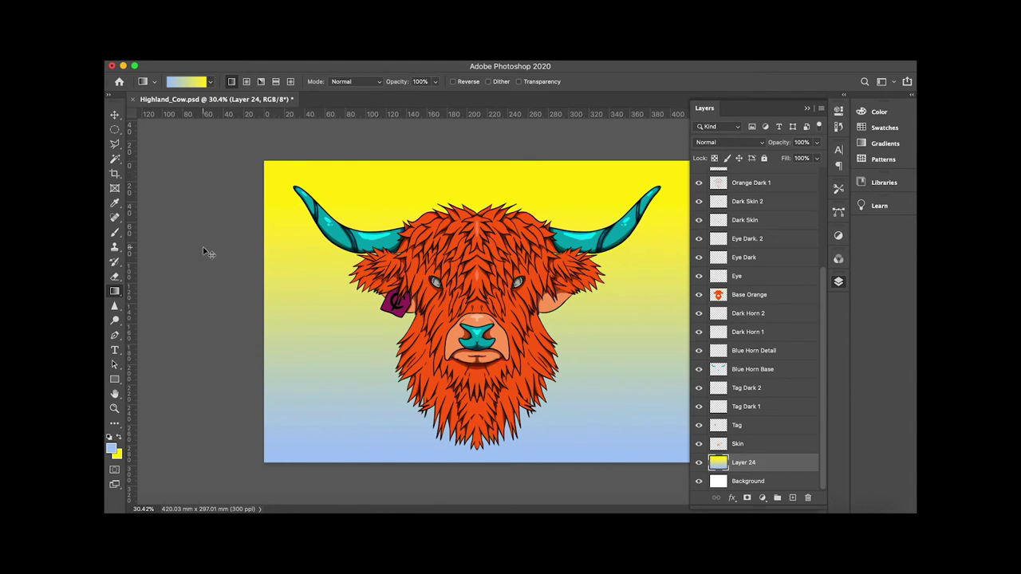
pyautogui.press('super+z')
pyautogui.moveTo(290, 185); pyautogui.dragTo(290, 419)
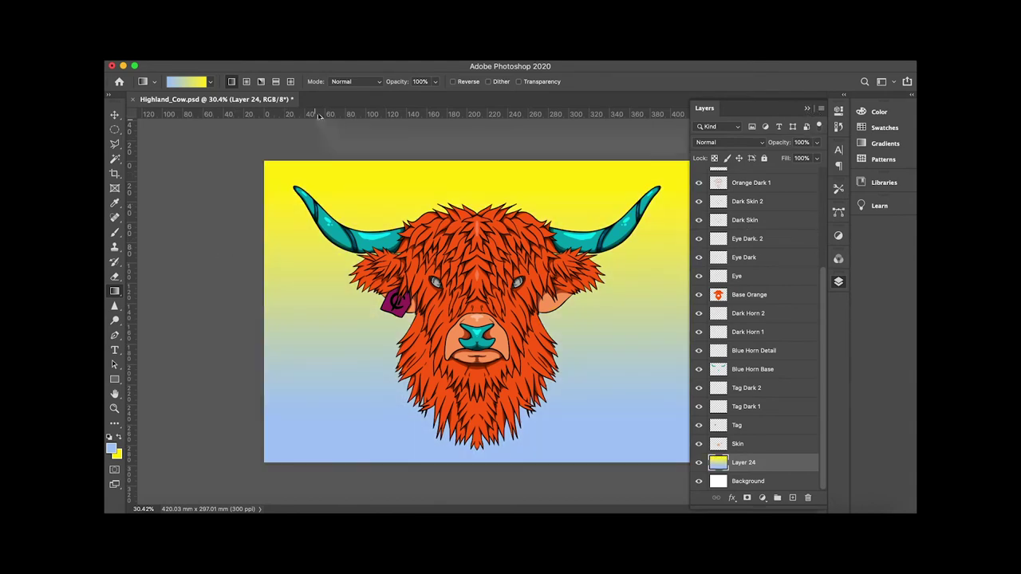
# - Add vertical guides at 5% and 95% of the canvas width
pyautogui.press('super+shift+slash')
pyautogui.write('guide')
pyautogui.click(558, 162)
pyautogui.write('5%')
pyautogui.press('Return')
pyautogui.press('super+shift+slash')
pyautogui.click(575, 166)
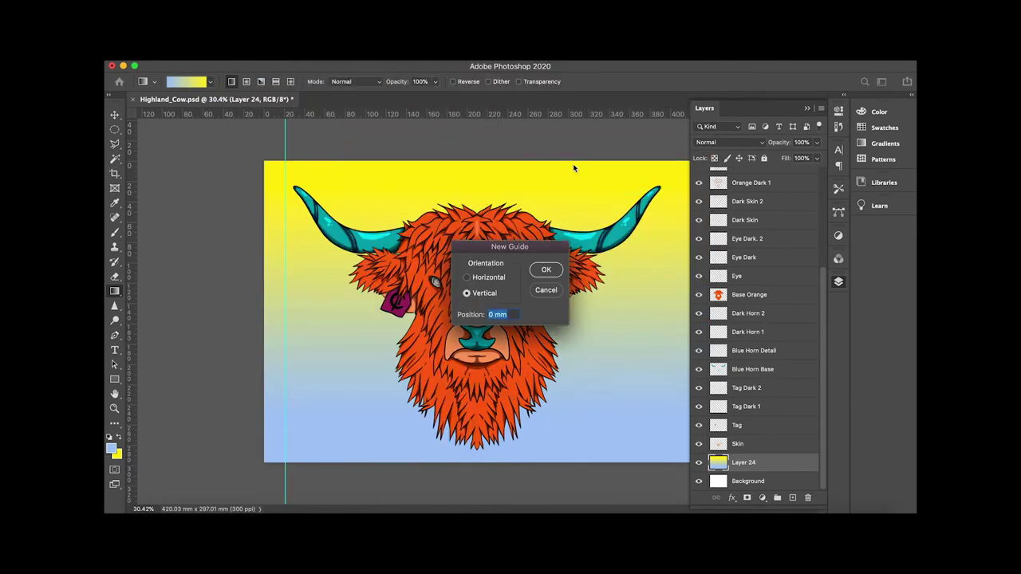
pyautogui.press('Return')
# - Add horizontal guides at 5% and 95% of the canvas height
pyautogui.click(487, 63)
pyautogui.click(570, 159)
pyautogui.write('5%')
pyautogui.click(493, 280)
pyautogui.click(538, 271)
pyautogui.press('super+shift+slash')
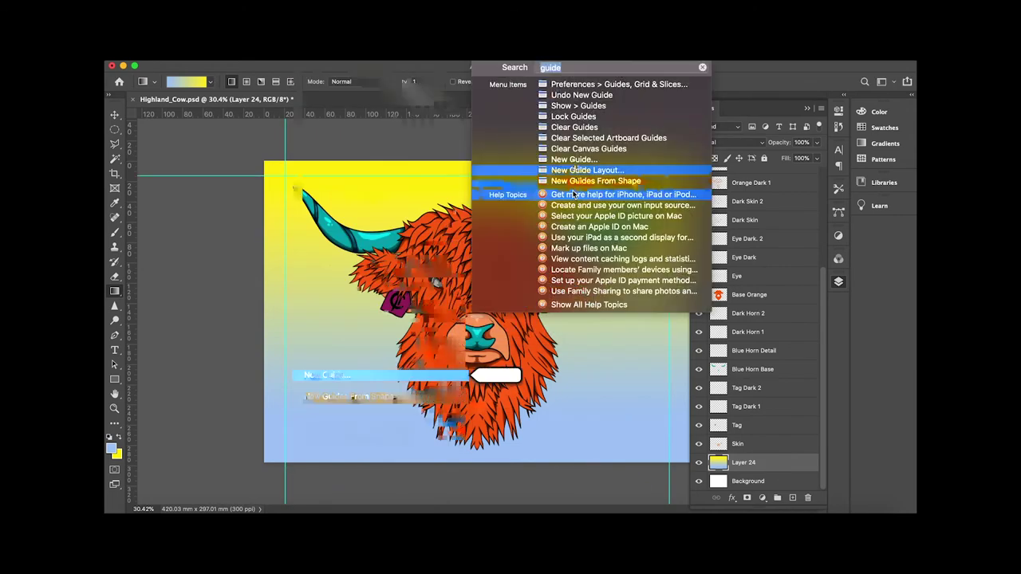
pyautogui.press('Return')
pyautogui.write('95%')
pyautogui.press('Return')
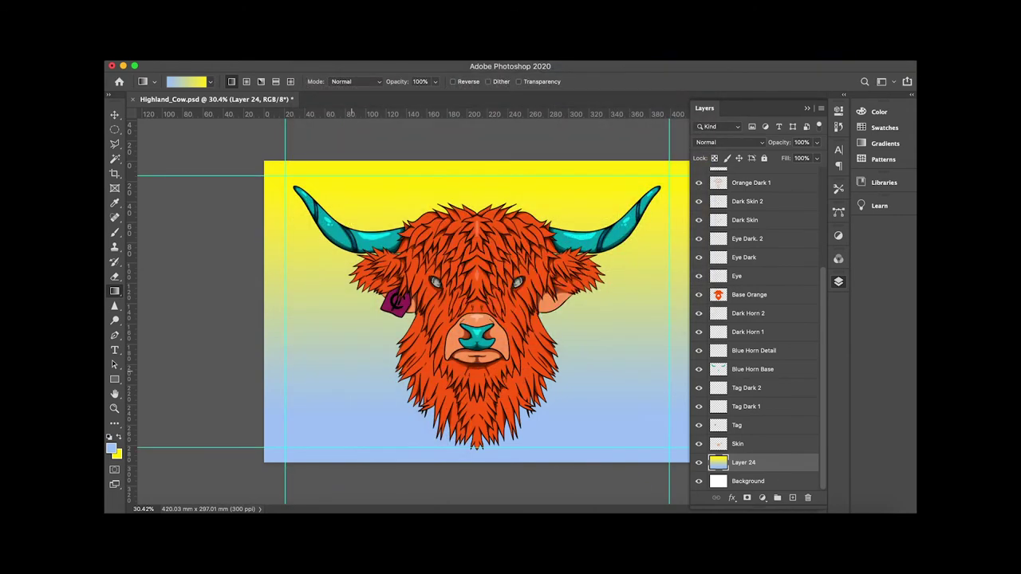
# - Select all the cow layers from Skin up to the uppermost one and move the artwork slightly upwards
pyautogui.click(738, 443)
pyautogui.scroll(5, 745, 199)
pyautogui.keyDown('shift'); pyautogui.click(746, 181); pyautogui.keyUp('shift')
pyautogui.press('v')
pyautogui.moveTo(514, 348); pyautogui.dragTo(515, 343)
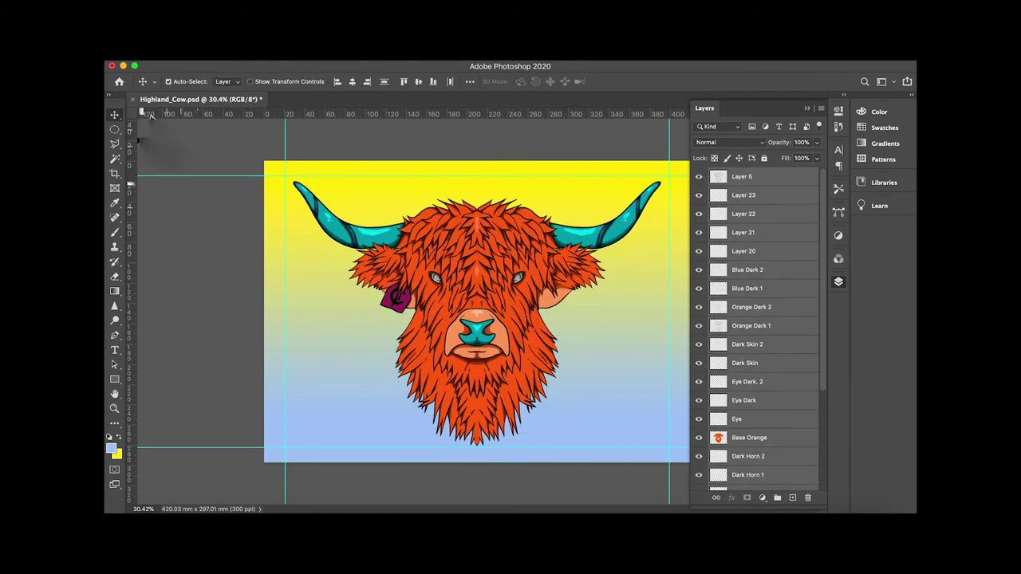
pyautogui.click(156, 156)
# - Select the rectangle enclosed by the four guides and set the background colour to black
pyautogui.press('m')
pyautogui.moveTo(285, 176); pyautogui.dragTo(669, 448)
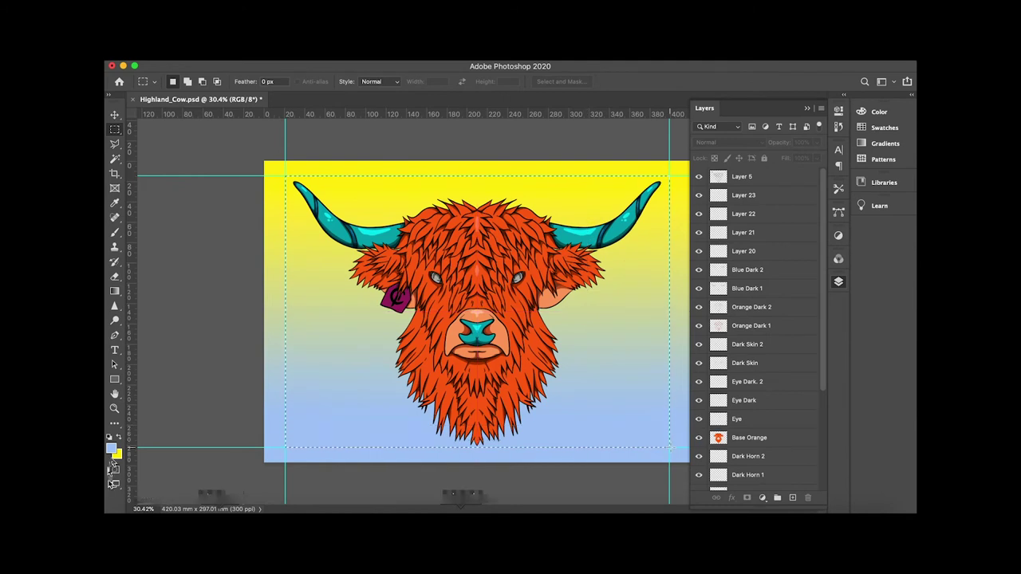
pyautogui.click(118, 455)
pyautogui.moveTo(504, 265); pyautogui.dragTo(551, 315)
pyautogui.press('Return')
# - Add a new layer directly above the gradient layer and fill the selection with black using the Paint Bucket
pyautogui.press('g')
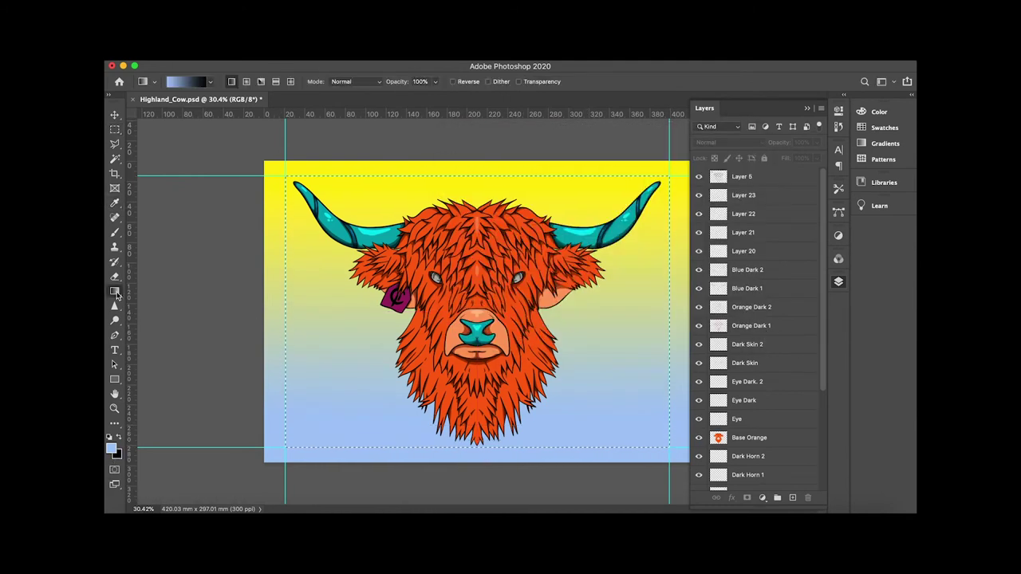
pyautogui.rightClick(115, 291)
pyautogui.click(160, 303)
pyautogui.scroll(-5, 782, 471)
pyautogui.click(759, 465)
pyautogui.click(793, 498)
pyautogui.click(565, 391)
pyautogui.press('super+z')
pyautogui.click(335, 411)
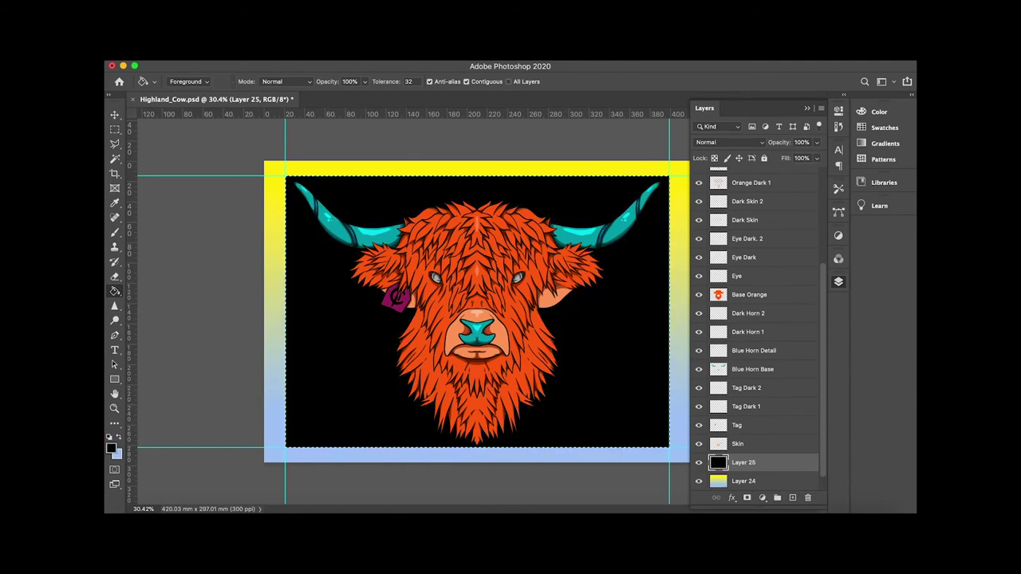
# - Contract the selection by 20 pixels, delete the black inside it to form a thin frame, and deselect
pyautogui.click(341, 55)
pyautogui.moveTo(344, 215)
pyautogui.click(502, 251)
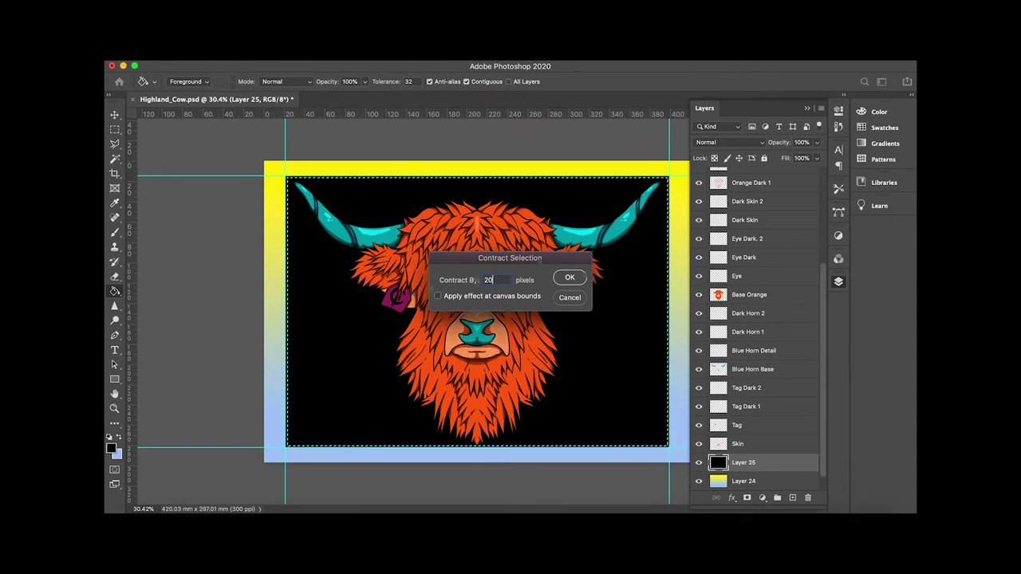
pyautogui.press('Return')
pyautogui.press('Delete')
pyautogui.press('super+d')
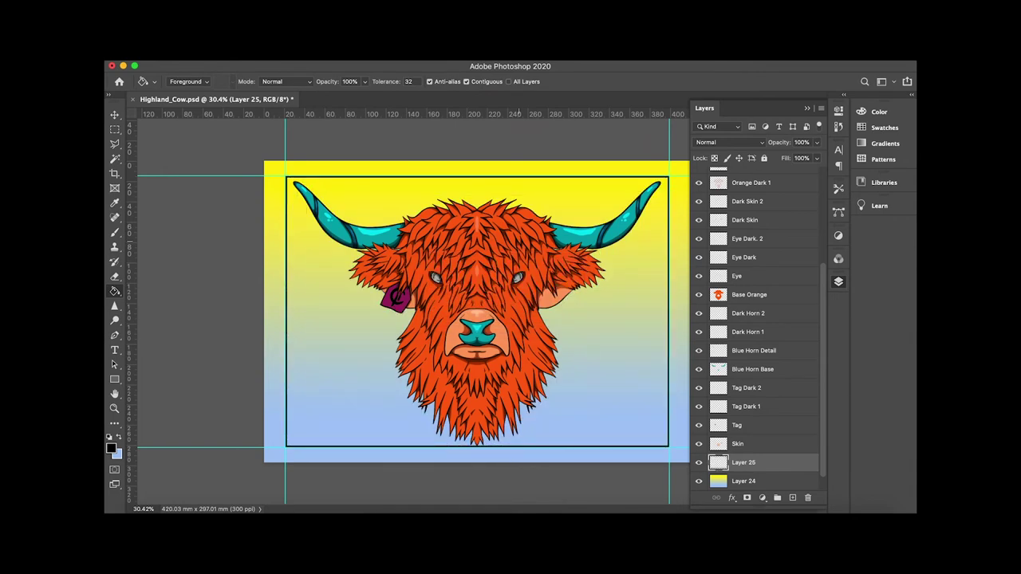
# - Undo the thin black frame on Layer 25, including its black fill
pyautogui.press('super+z')
pyautogui.press('super+z')
pyautogui.press('super+z')
pyautogui.press('super+z')
# - Move the empty Layer 25 to the head of the layer stack and deselect
pyautogui.moveTo(762, 462); pyautogui.dragTo(758, 206)
pyautogui.scroll(5, 758, 218)
pyautogui.moveTo(752, 345); pyautogui.dragTo(743, 171)
pyautogui.press('super+d')
pyautogui.press('t')
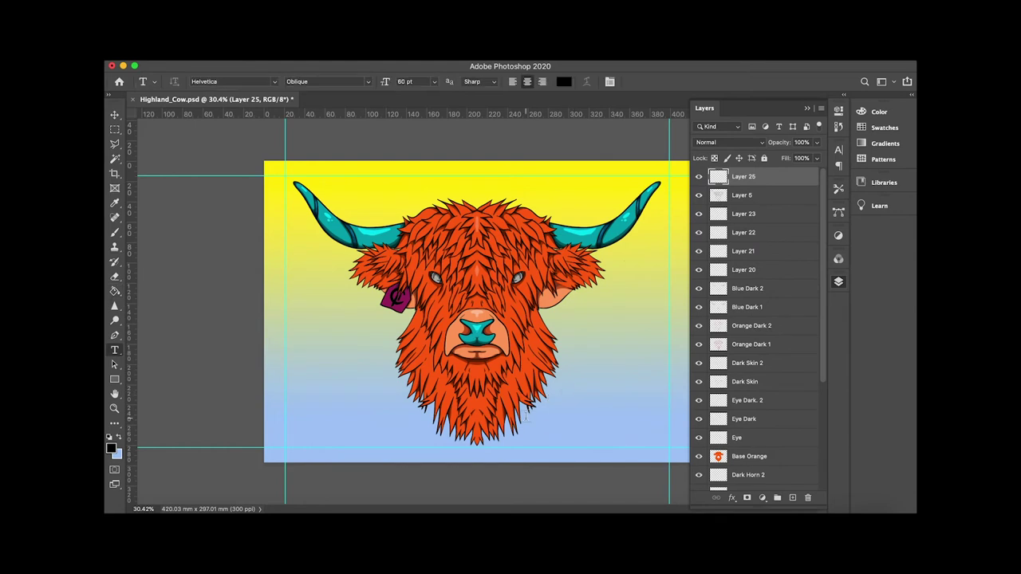
# - Delete the strips of Layer 24's gradient that lie outside the guides on all four sides
pyautogui.click(115, 129)
pyautogui.moveTo(264, 161); pyautogui.dragTo(738, 495)
pyautogui.scroll(-5, 754, 430)
pyautogui.click(754, 466)
pyautogui.press('Delete')
pyautogui.press('Delete')
pyautogui.scroll(-2, 676, 346)
pyautogui.moveTo(663, 181); pyautogui.dragTo(644, 447)
pyautogui.press('Delete')
pyautogui.moveTo(291, 162); pyautogui.dragTo(657, 193)
pyautogui.press('Delete')
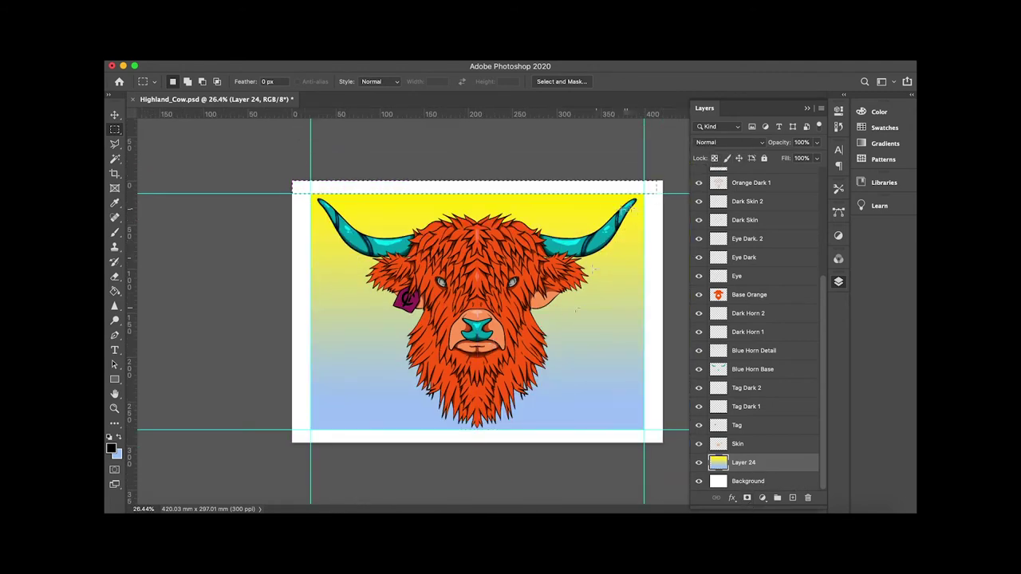
# - Group all the cow artwork layers above the gradient into a group named "hyland" and deselect
pyautogui.scroll(1, 761, 449)
pyautogui.click(758, 470)
pyautogui.scroll(5, 754, 471)
pyautogui.keyDown('shift'); pyautogui.click(746, 180); pyautogui.keyUp('shift')
pyautogui.click(778, 498)
pyautogui.press('super+d')
pyautogui.write('hyland')
pyautogui.press('Return')
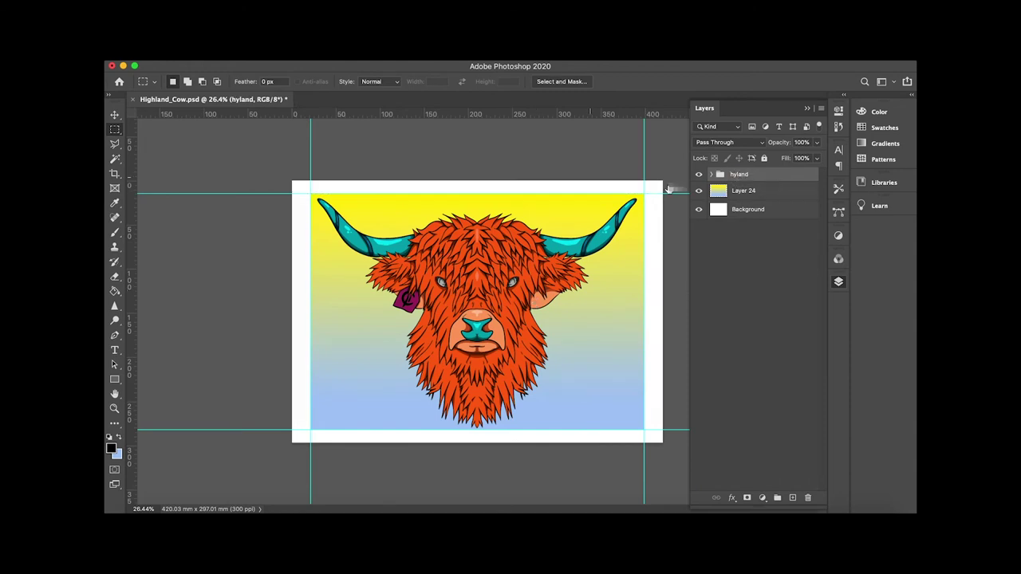
# - Scale the hyland group down to 80.20% and keep it centred on the gradient
pyautogui.press('super+t')
pyautogui.moveTo(292, 176); pyautogui.dragTo(365, 228)
pyautogui.moveTo(496, 325); pyautogui.dragTo(473, 281)
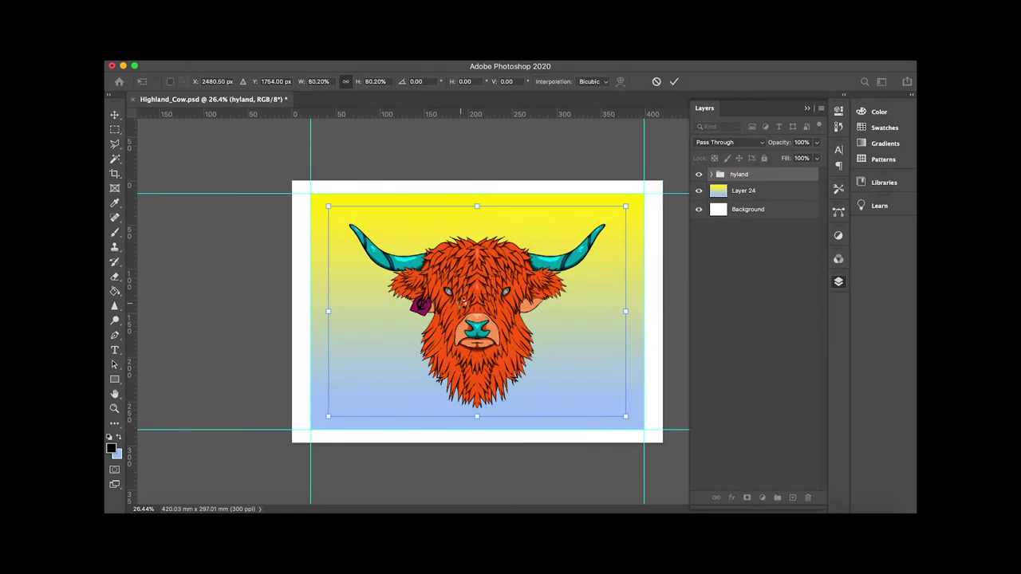
pyautogui.press('Return')
pyautogui.scroll(5, 462, 304)
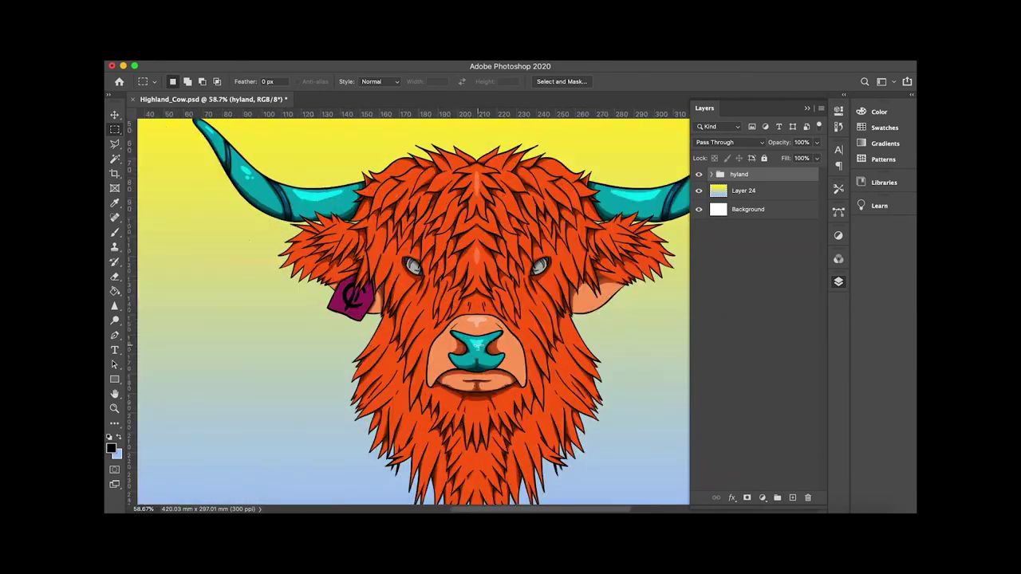
pyautogui.scroll(-4, 471, 304)
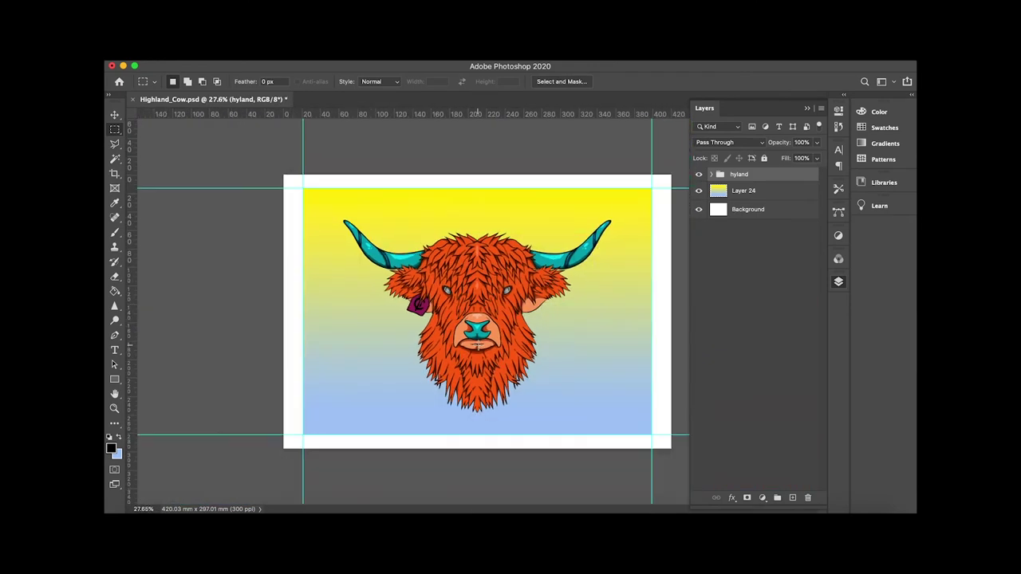
pyautogui.scroll(4, 476, 314)
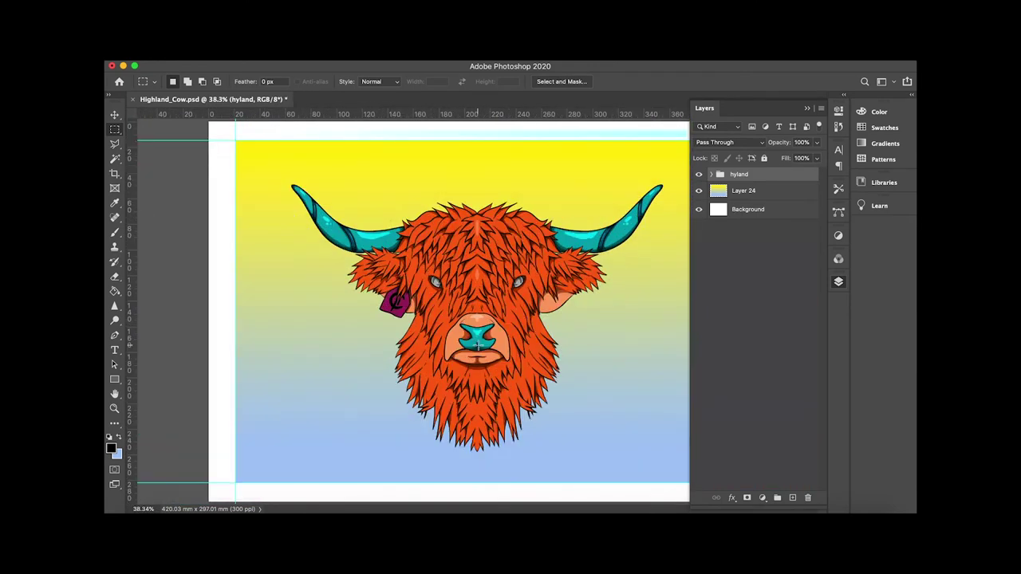
pyautogui.scroll(-3, 477, 312)
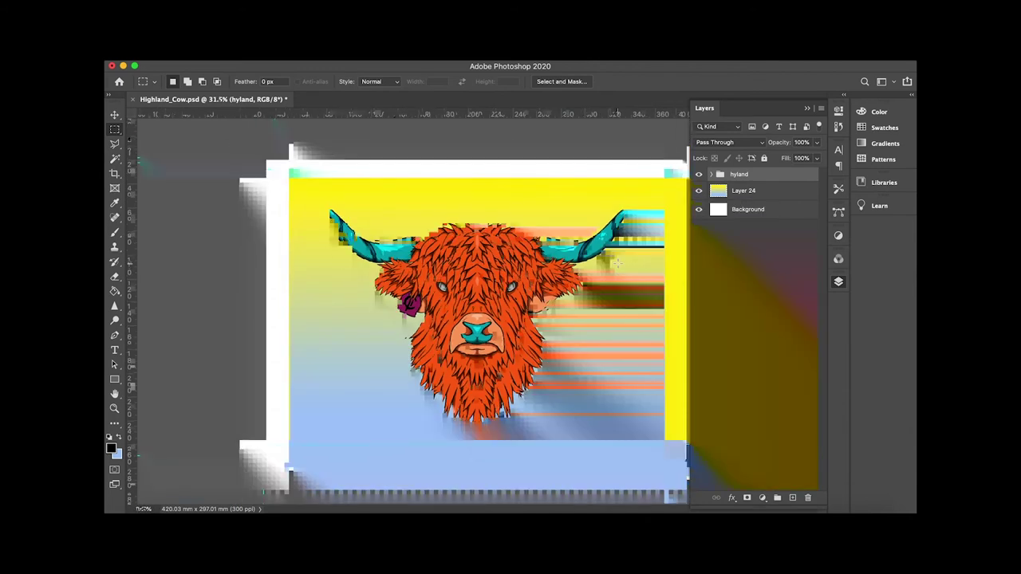
pyautogui.click(697, 194)
pyautogui.click(698, 192)
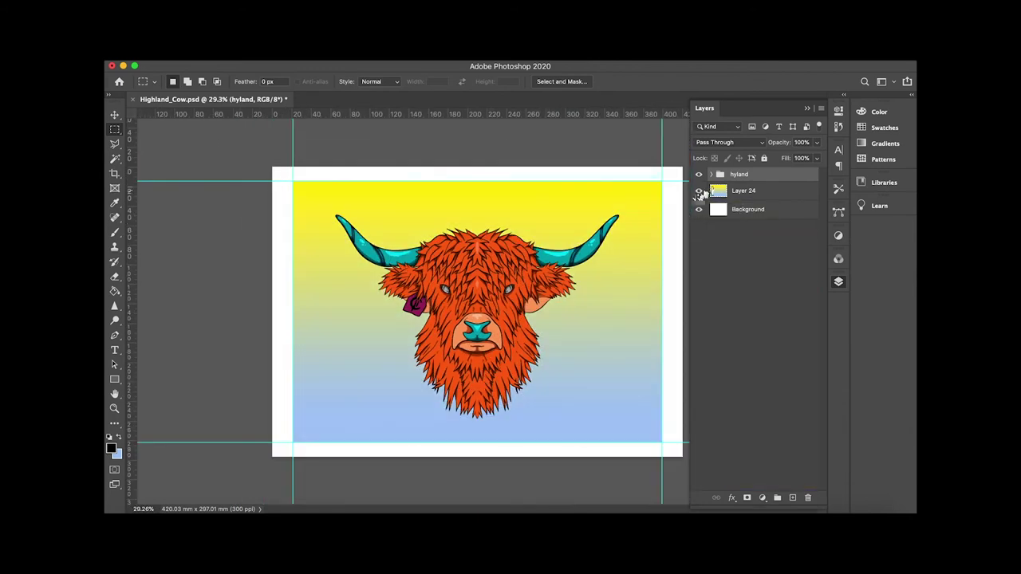
# - Save the document and add a text box reading "high life" below the cow's beard
pyautogui.click(188, 56)
pyautogui.click(210, 170)
pyautogui.press('t')
pyautogui.moveTo(375, 413); pyautogui.dragTo(576, 441)
pyautogui.write('high life')
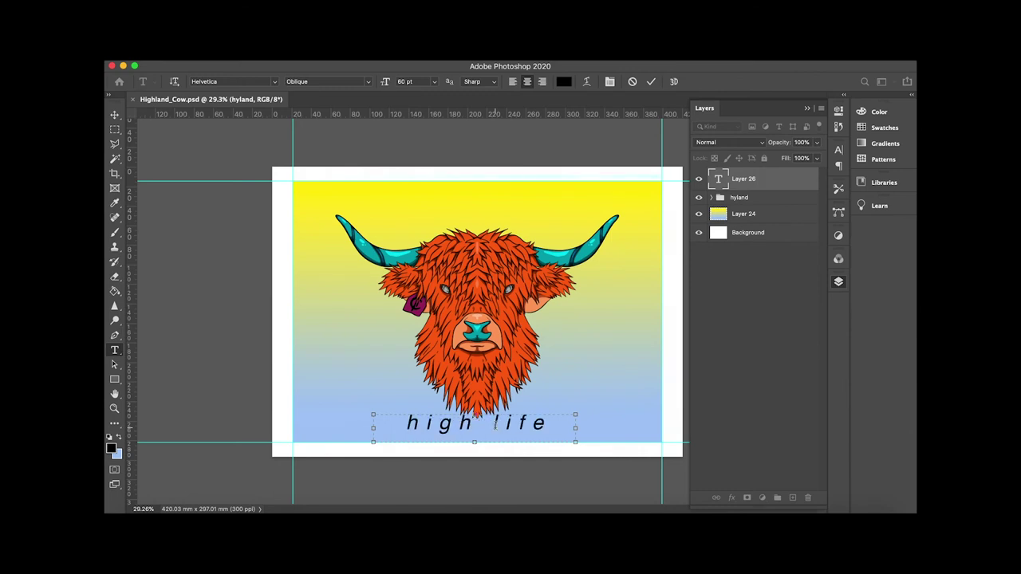
pyautogui.press('super+Return')
# - Shift the text slightly down and retype it as "HIGH LIFE"
pyautogui.moveTo(465, 428); pyautogui.dragTo(474, 436)
pyautogui.moveTo(541, 431); pyautogui.dragTo(312, 422)
pyautogui.write('HIGH LIFE')
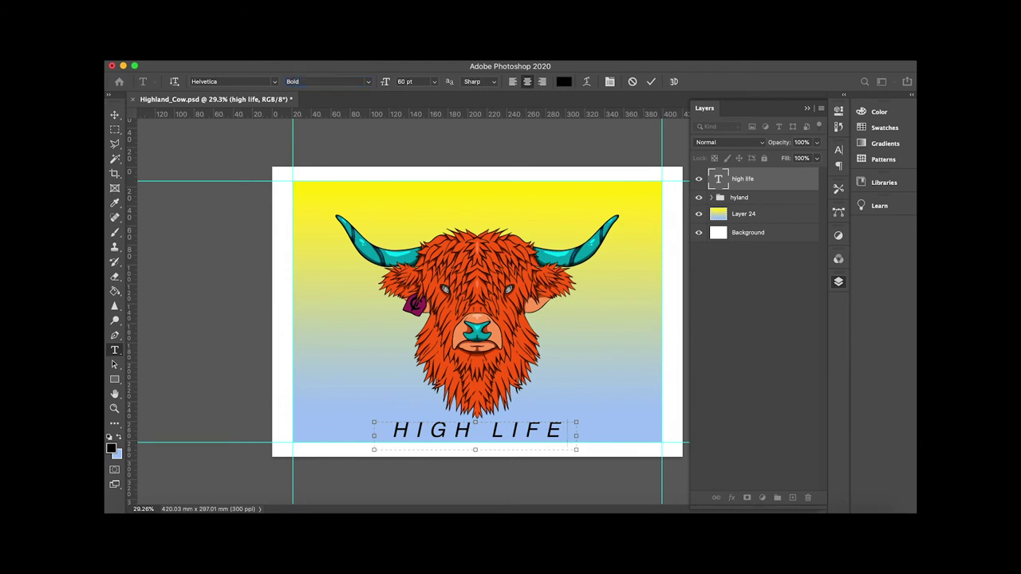
# - Set the HIGH LIFE text to Helvetica Bold Oblique and shift it slightly to the right
pyautogui.hotkey('ctrl', 'a')
pyautogui.click(327, 82)
pyautogui.press('Up')
pyautogui.press('Up')
pyautogui.press('Up')
pyautogui.press('Up')
pyautogui.press('Up')
pyautogui.press('Up')
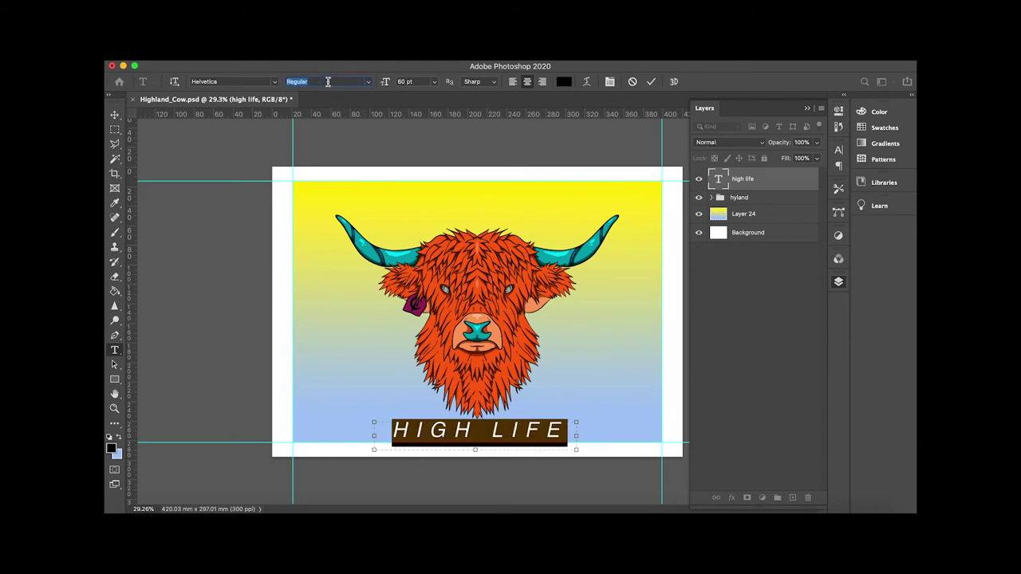
pyautogui.click(300, 229)
pyautogui.click(435, 428)
pyautogui.moveTo(435, 429); pyautogui.dragTo(446, 429)
pyautogui.click(115, 115)
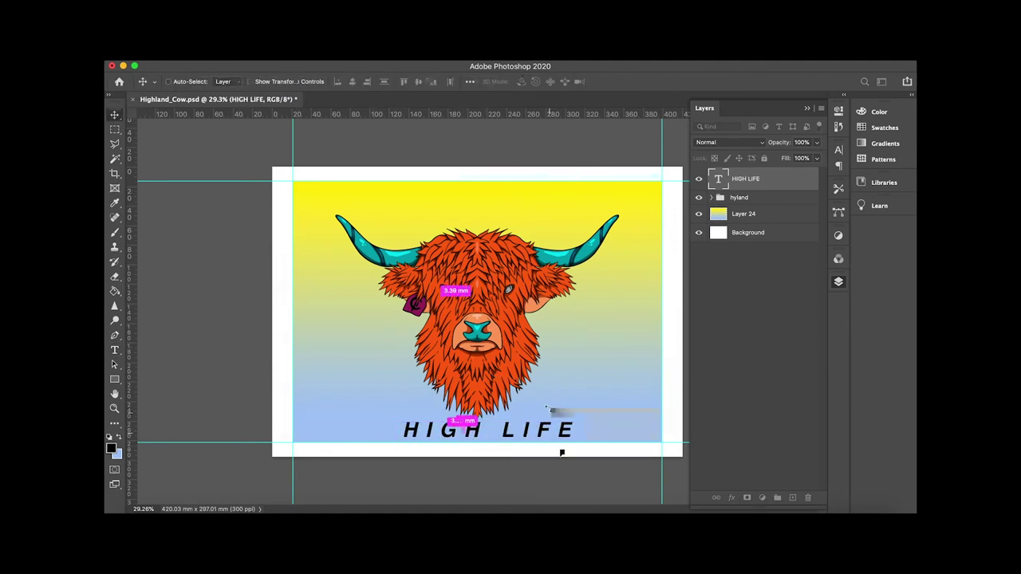
# - Rest the text box on the lower horizontal guide and widen it to span both vertical guides
pyautogui.press('super+t')
pyautogui.moveTo(538, 436); pyautogui.dragTo(661, 428)
pyautogui.press('Return')
pyautogui.press('t')
pyautogui.click(528, 424)
pyautogui.moveTo(384, 428); pyautogui.dragTo(292, 427)
# - Widen the gap between HIGH and LIFE with spaces and move the text up so the words flank the cow's muzzle
pyautogui.click(469, 425)
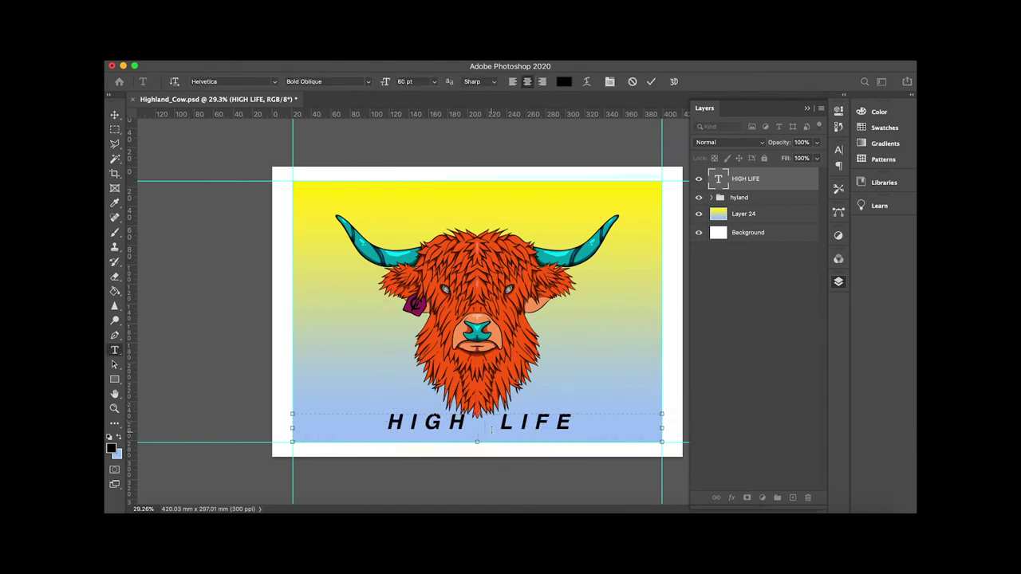
pyautogui.press('super+Return')
pyautogui.press('v')
pyautogui.press('super+t')
pyautogui.moveTo(587, 423); pyautogui.dragTo(586, 335)
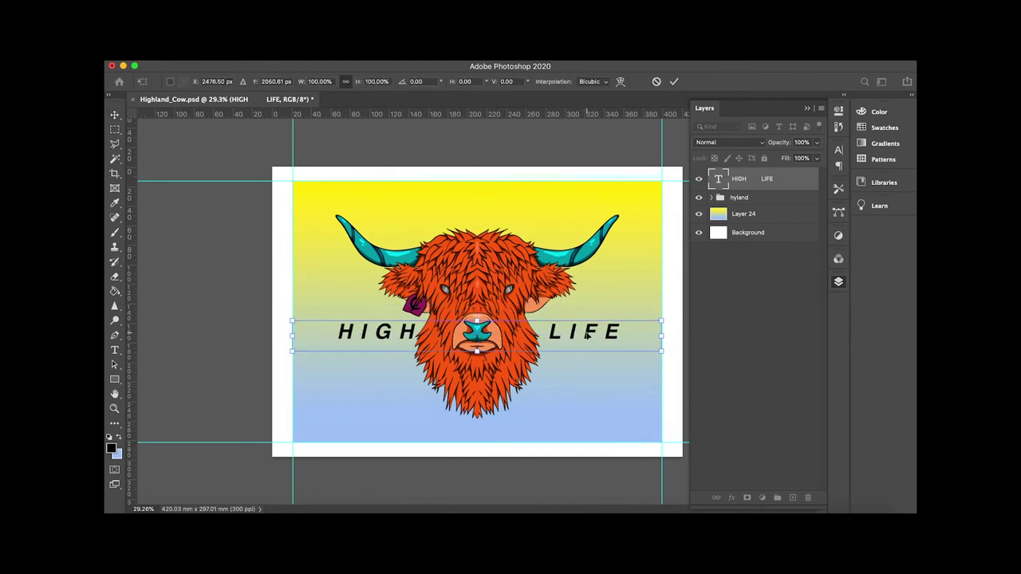
pyautogui.press('Return')
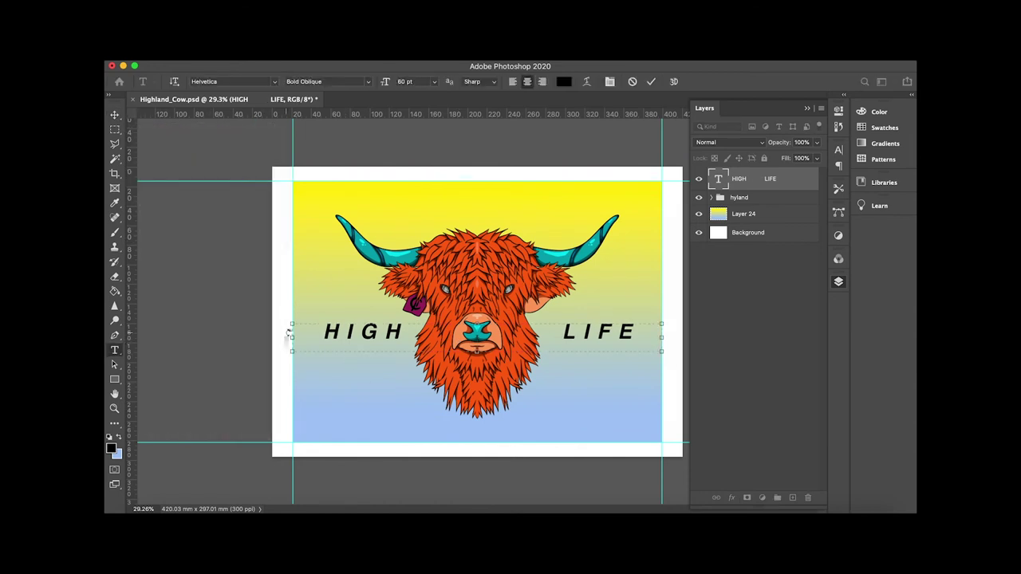
# - Save the document and export it as a PNG named "High LIFE" to the Desktop
pyautogui.click(115, 115)
pyautogui.press('super+s')
pyautogui.click(194, 54)
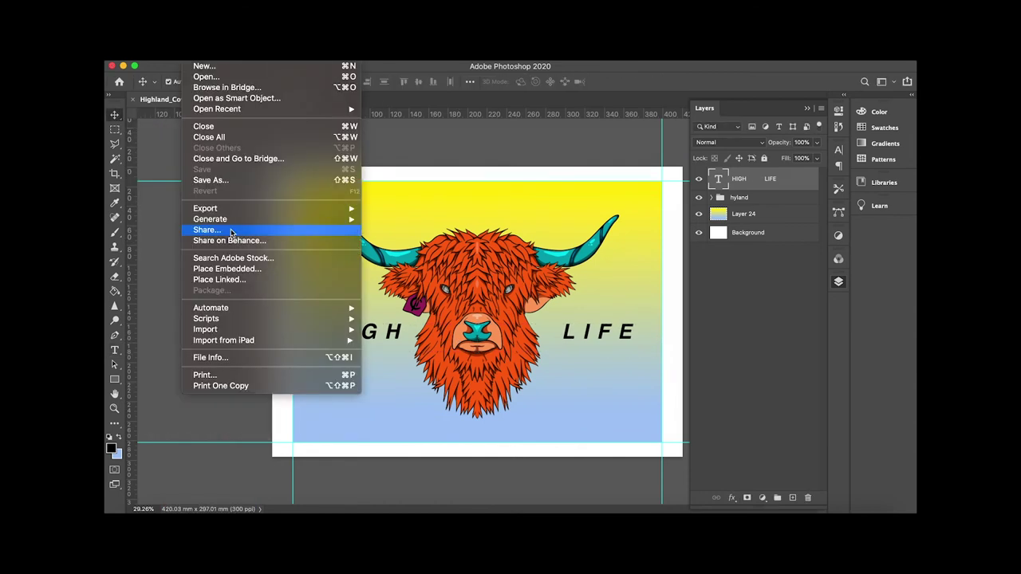
pyautogui.moveTo(240, 208)
pyautogui.click(399, 220)
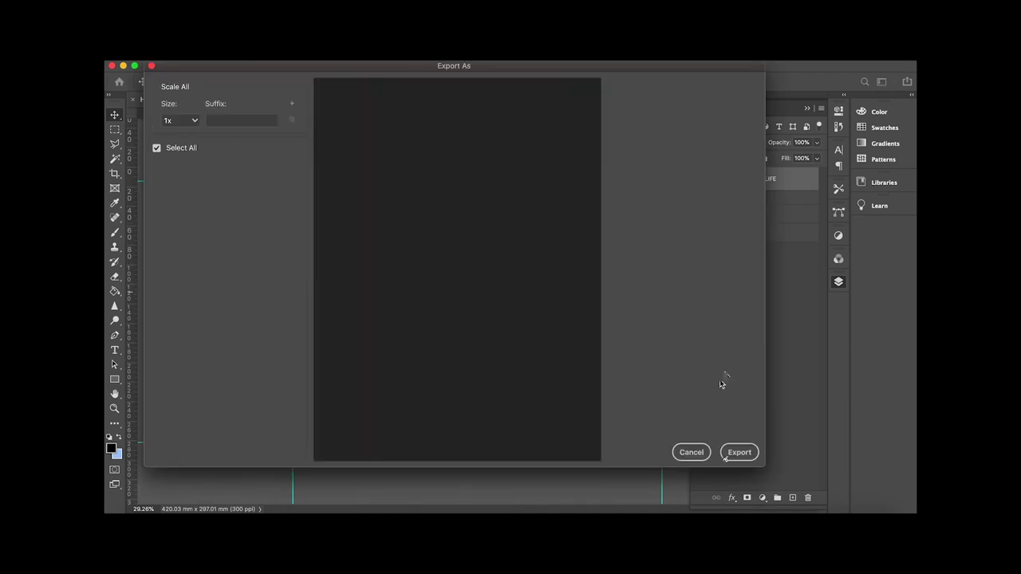
pyautogui.click(743, 458)
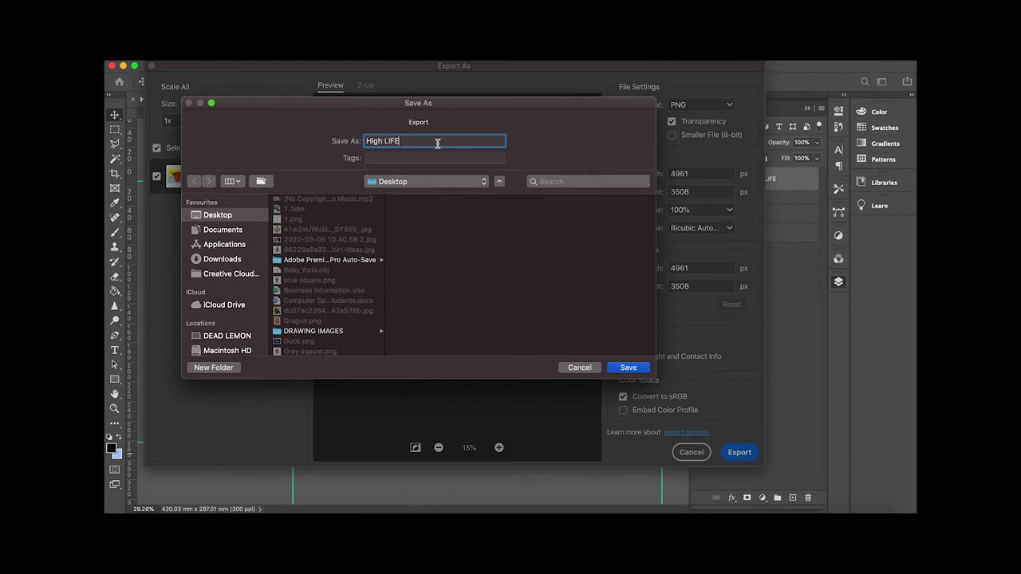
pyautogui.write('High LIFE')
pyautogui.click(628, 367)
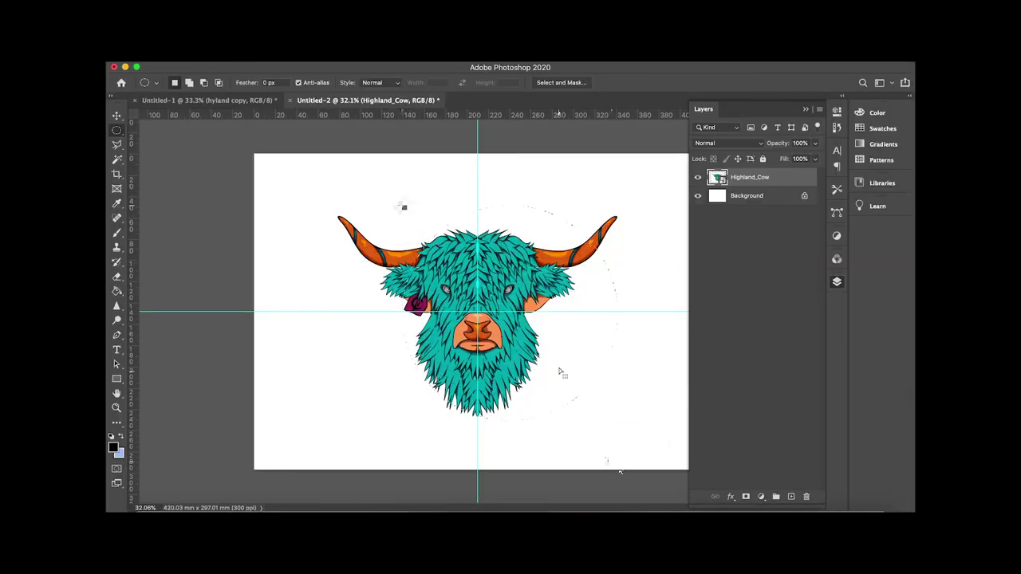
# - In Untitled-2, centre a circular selection on the guides over the teal cow and fill it with yellow on a new layer
pyautogui.moveTo(560, 371); pyautogui.dragTo(527, 371)
pyautogui.click(114, 450)
pyautogui.click(597, 165)
pyautogui.click(716, 149)
pyautogui.press('g')
pyautogui.press('super+shift+alt+n')
pyautogui.click(555, 343)
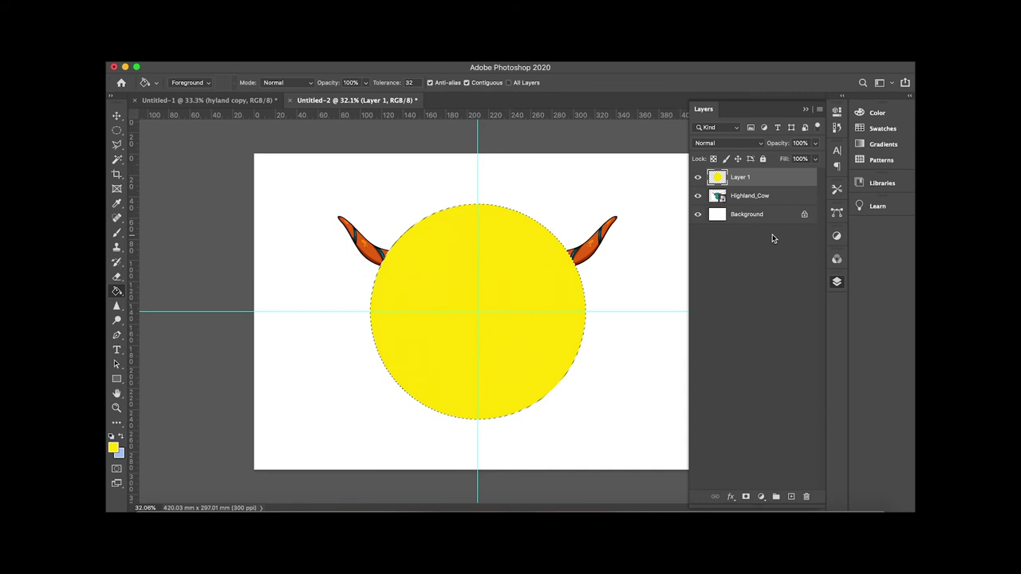
# - Deselect, hide the yellow circle layer, and use the Magic Wand on the Highland_Cow layer to select the area surrounding the image
pyautogui.moveTo(740, 178)
pyautogui.mouseDown()
pyautogui.moveTo(754, 206)
pyautogui.moveTo(758, 177)
pyautogui.mouseUp()
pyautogui.press('Return')
pyautogui.press('Return')
pyautogui.click(117, 115)
pyautogui.hotkey('ctrl', 'd')
pyautogui.click(746, 196)
pyautogui.click(698, 178)
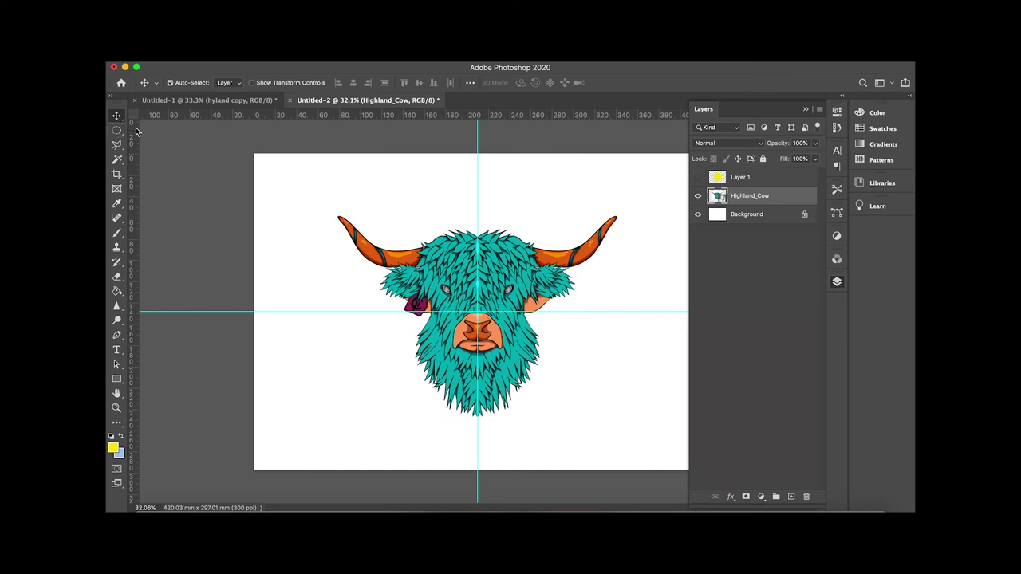
pyautogui.click(115, 160)
pyautogui.click(298, 279)
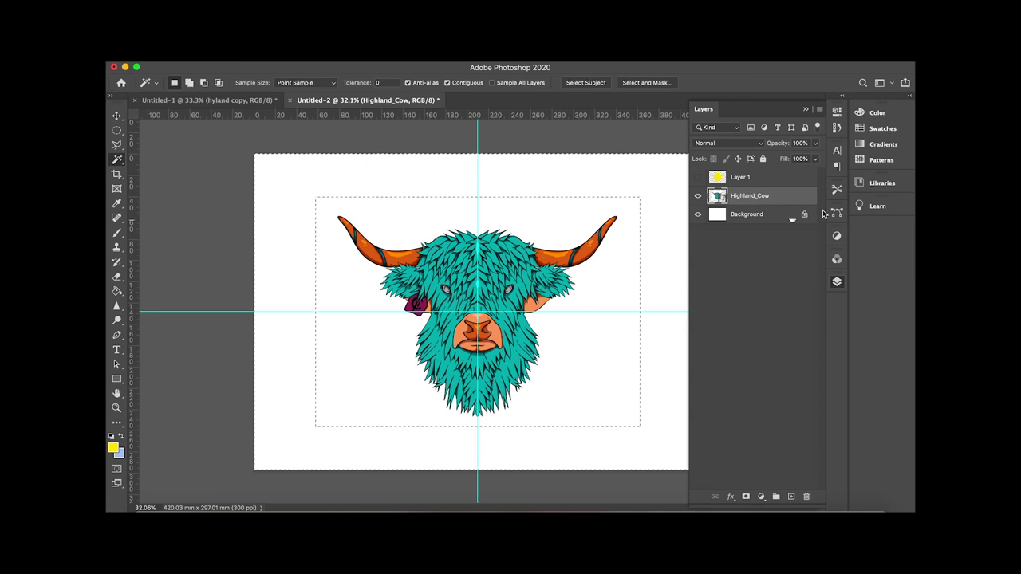
# - Rasterize the Highland_Cow layer and remove the white area around the cow with the Magic Eraser
pyautogui.rightClick(808, 195)
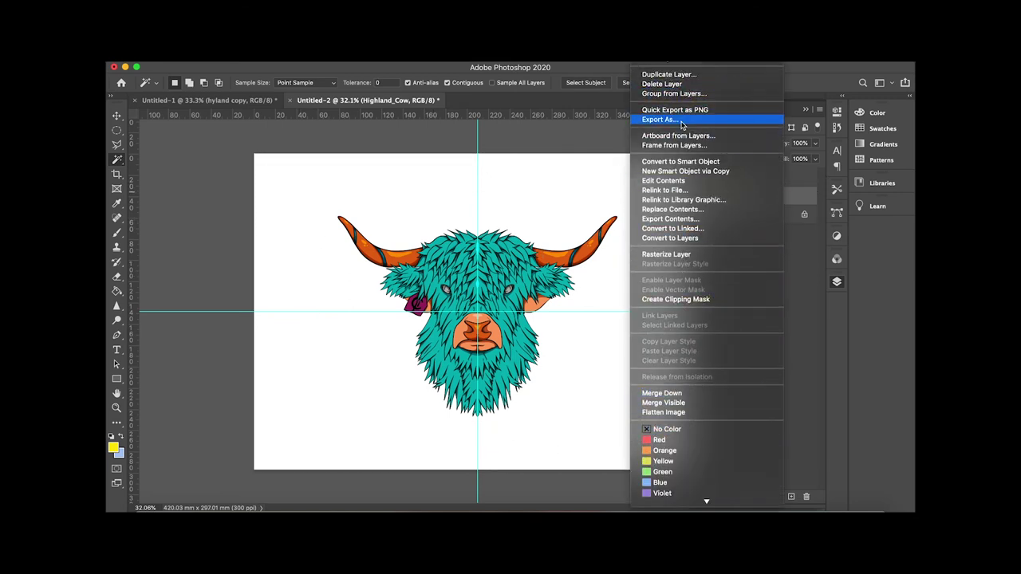
pyautogui.click(673, 255)
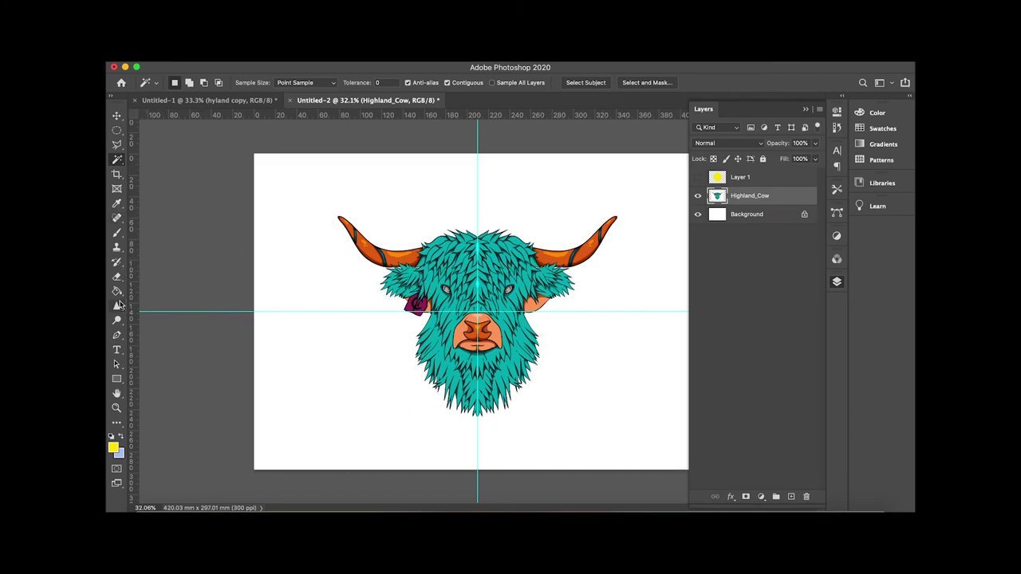
pyautogui.rightClick(116, 277)
pyautogui.click(166, 290)
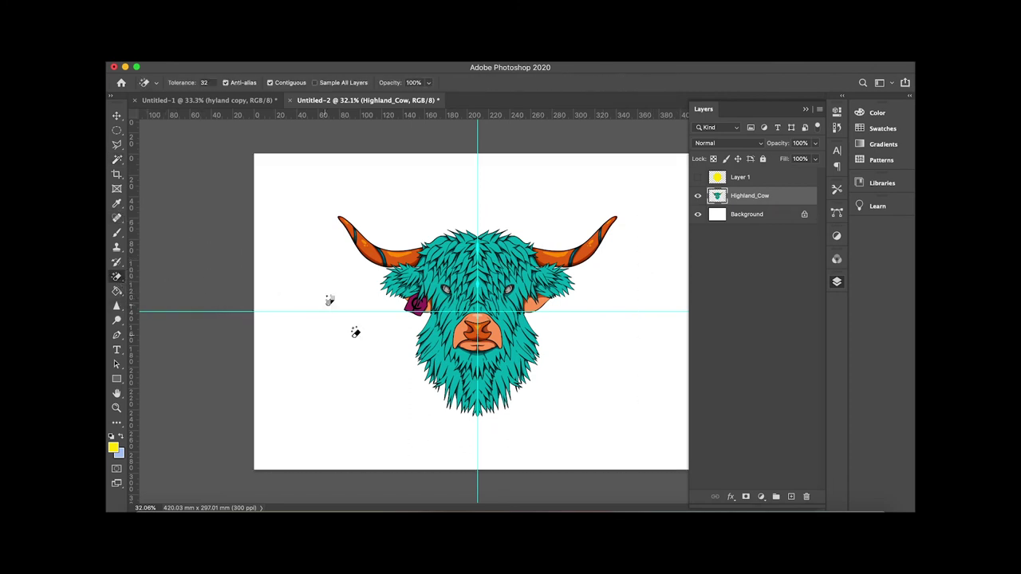
pyautogui.scroll(3, 368, 357)
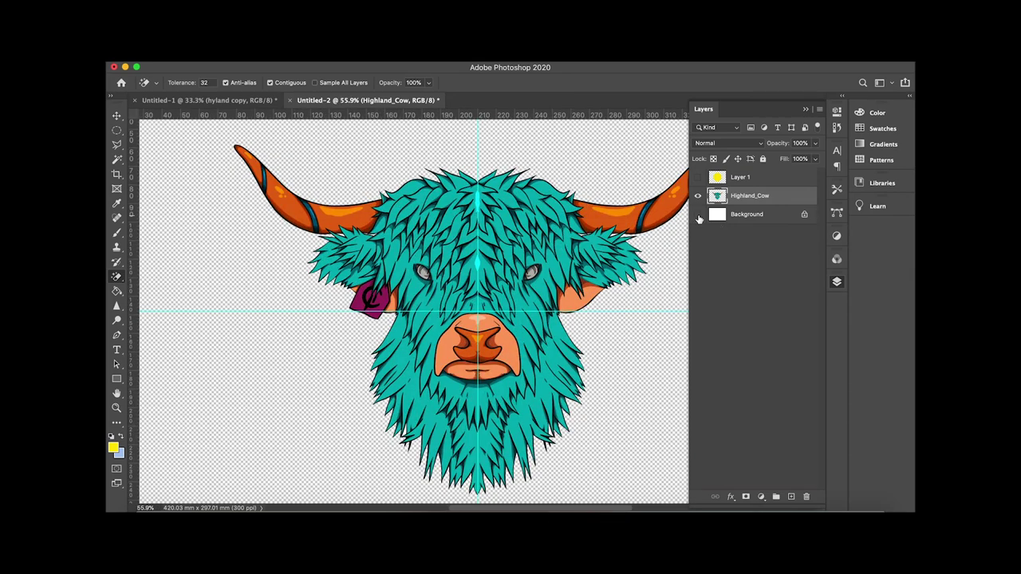
# - Show the yellow circle layer and place it beneath the Highland_Cow layer so the circle sits behind the head
pyautogui.click(698, 177)
pyautogui.moveTo(750, 177); pyautogui.dragTo(766, 204)
pyautogui.scroll(-3, 481, 226)
pyautogui.press('v')
pyautogui.moveTo(529, 217)
pyautogui.mouseDown()
pyautogui.moveTo(512, 214)
pyautogui.moveTo(527, 212)
pyautogui.mouseUp()
pyautogui.scroll(-2, 527, 211)
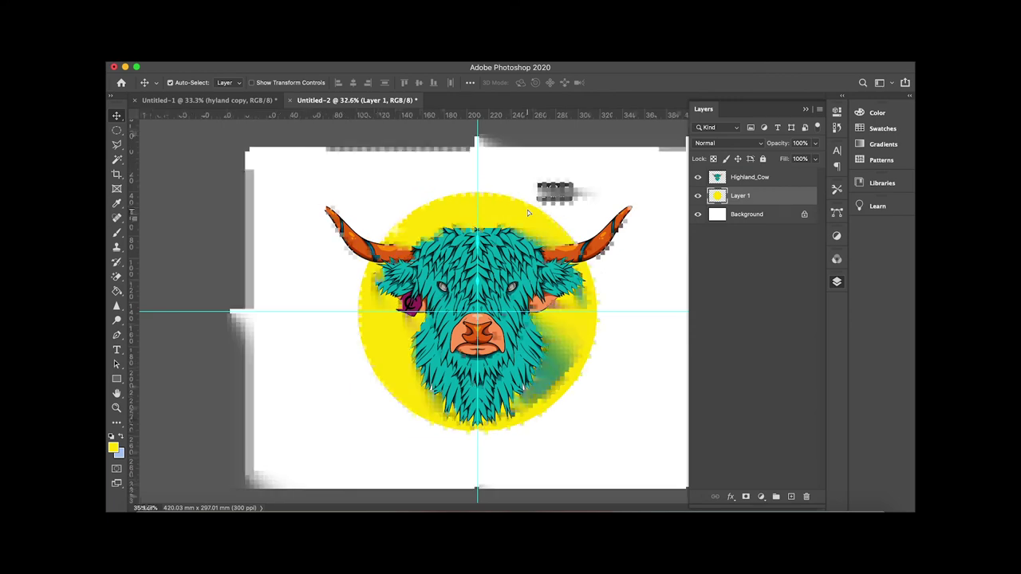
# - Load the yellow circle's outline as a selection and set the background colour to red, keeping yellow as the foreground colour
pyautogui.keyDown('super'); pyautogui.click(718, 198); pyautogui.keyUp('super')
pyautogui.click(113, 448)
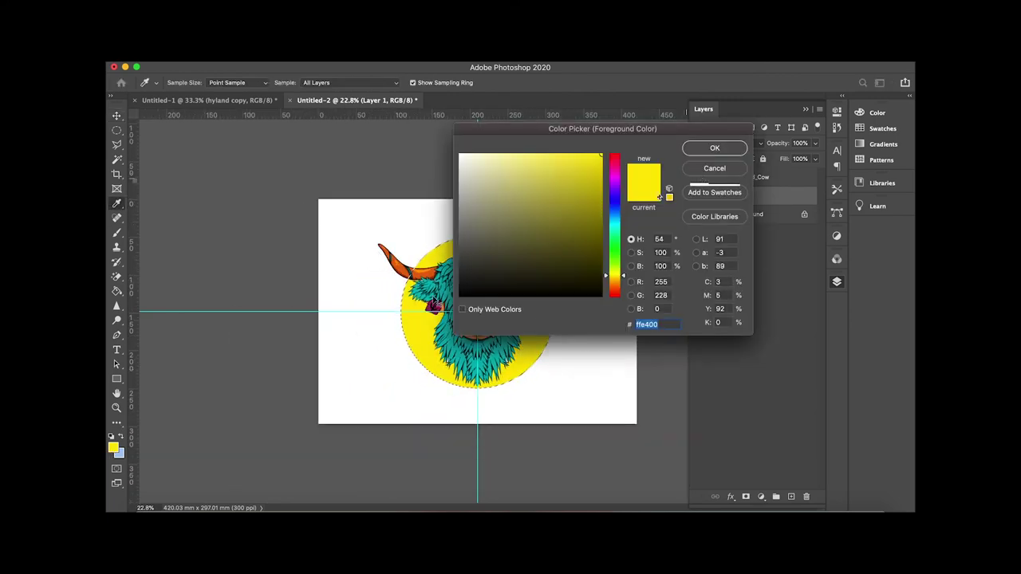
pyautogui.click(702, 168)
pyautogui.click(119, 453)
pyautogui.moveTo(615, 211); pyautogui.dragTo(604, 166)
pyautogui.click(581, 169)
pyautogui.click(720, 150)
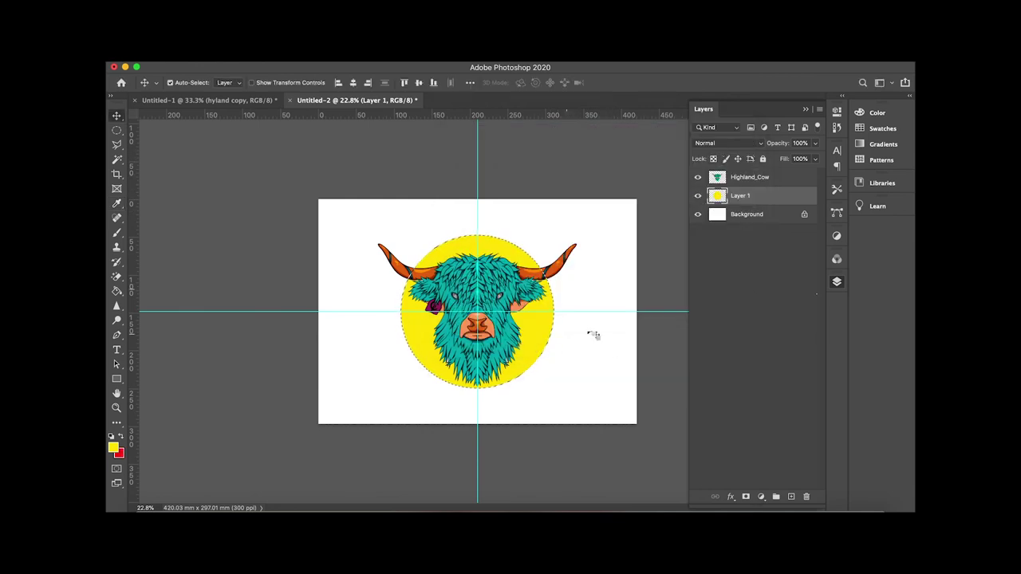
# - Add a new layer, hide the yellow circle layer, and fill the circular selection with a vertical gradient from yellow at the bottom to red at the top
pyautogui.click(791, 496)
pyautogui.click(698, 214)
pyautogui.press('g')
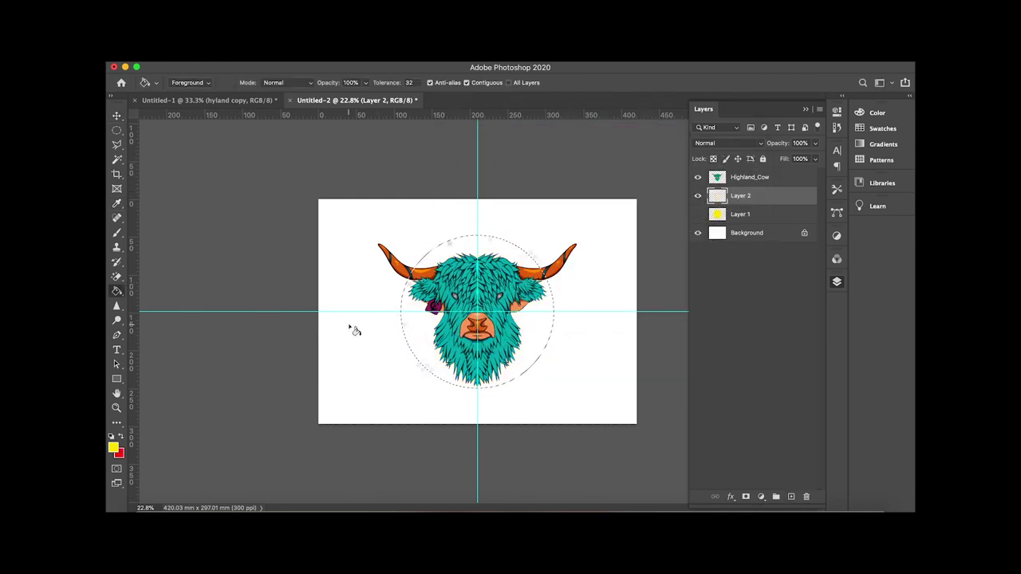
pyautogui.hotkey('shift', 'g')
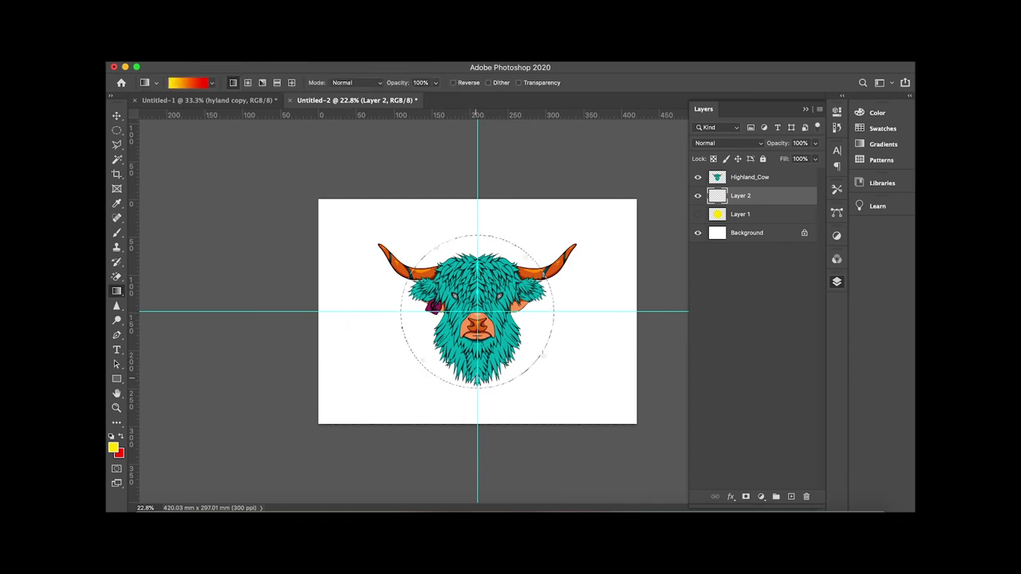
pyautogui.moveTo(480, 254); pyautogui.dragTo(478, 251)
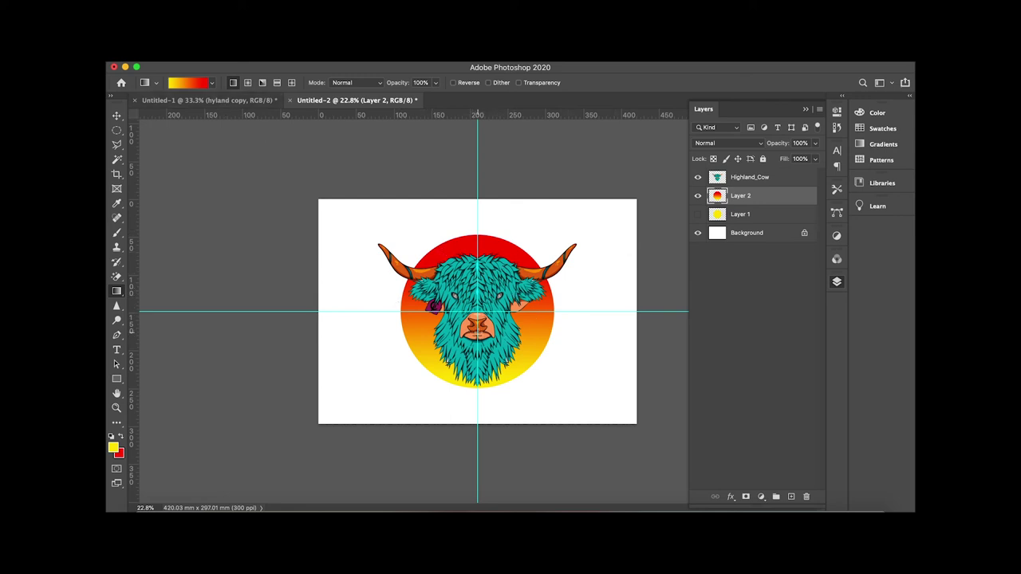
pyautogui.doubleClick(749, 202)
pyautogui.click(586, 212)
pyautogui.doubleClick(758, 203)
pyautogui.click(593, 224)
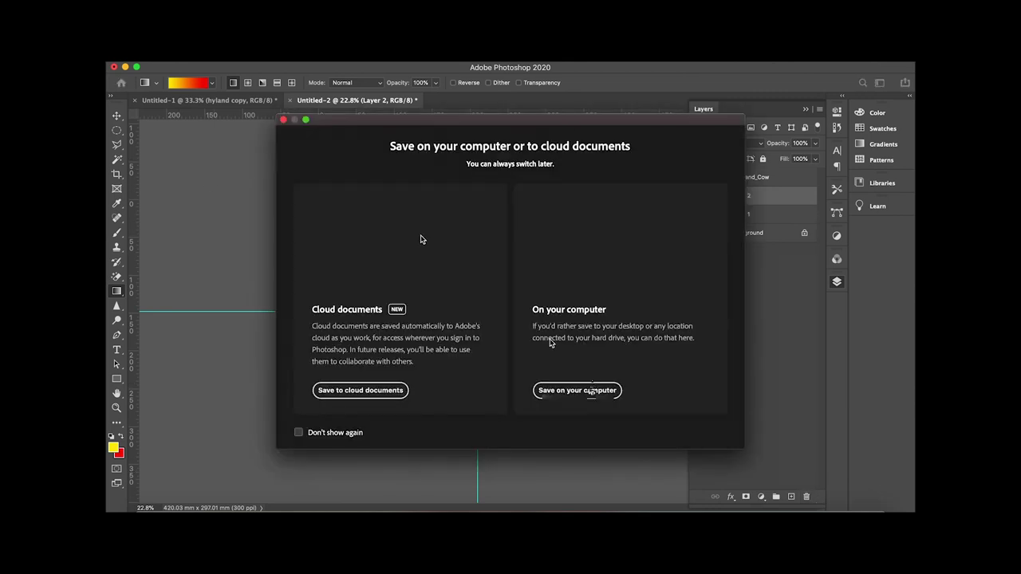
# - Save the document on the computer in Photoshop format as "HIGHLAND BLUE ORANGE" on the Desktop
pyautogui.click(578, 390)
pyautogui.write('H')
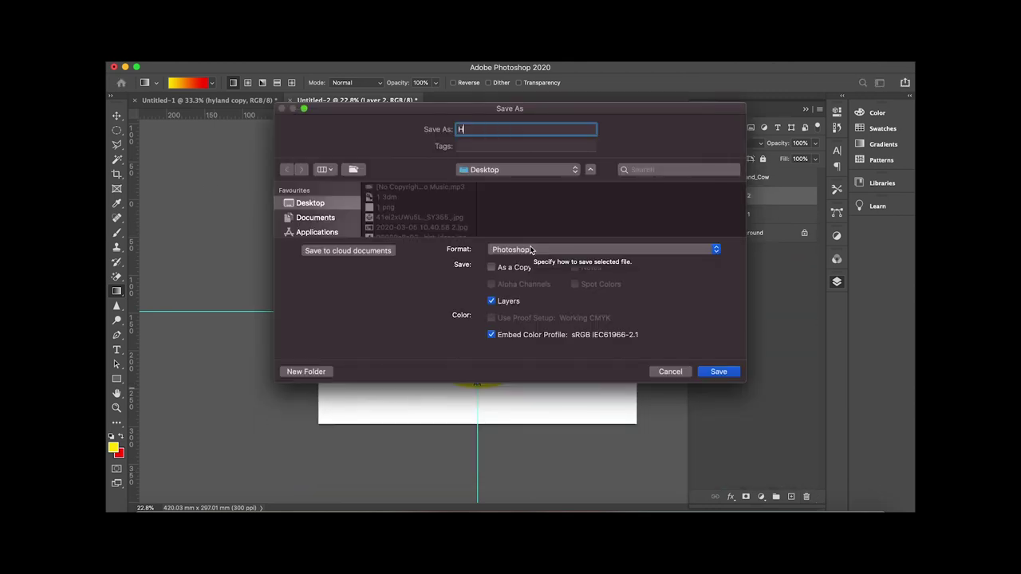
pyautogui.write('IGHLAND BLUE ORANGE')
pyautogui.click(719, 372)
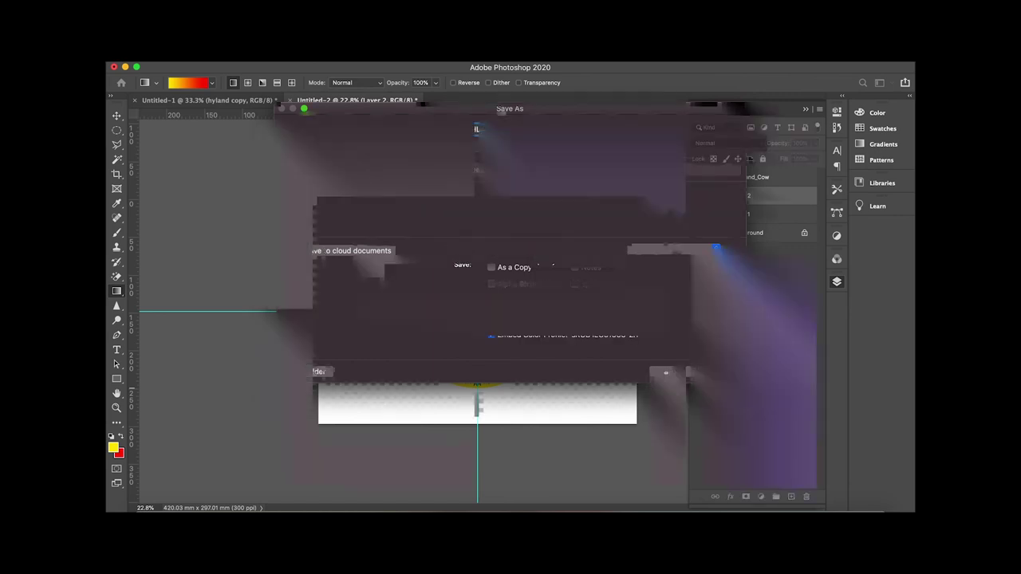
pyautogui.click(648, 252)
pyautogui.click(603, 223)
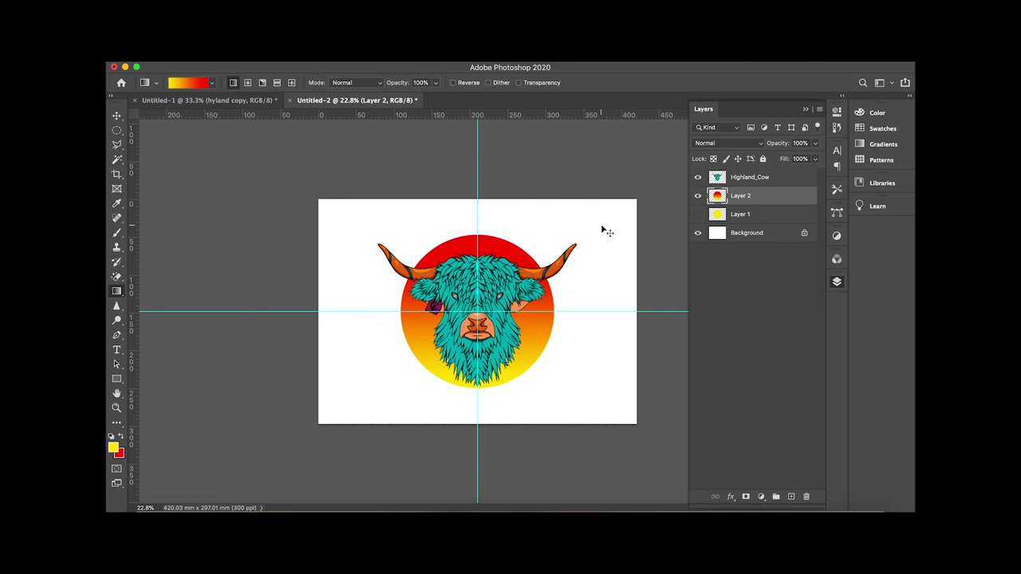